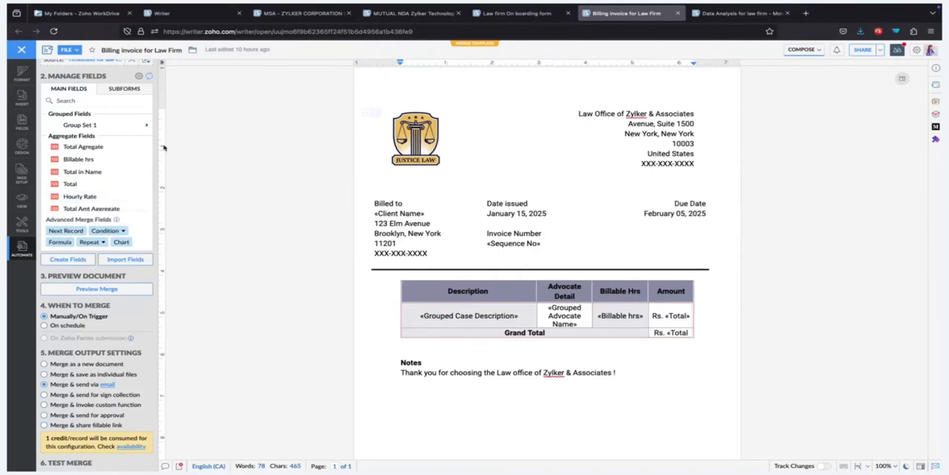
# View the timesheet spreadsheet used as the invoice template's data source, and return to the merge template's field list
pyautogui.scroll(2, 117, 140)
pyautogui.click(99, 97)
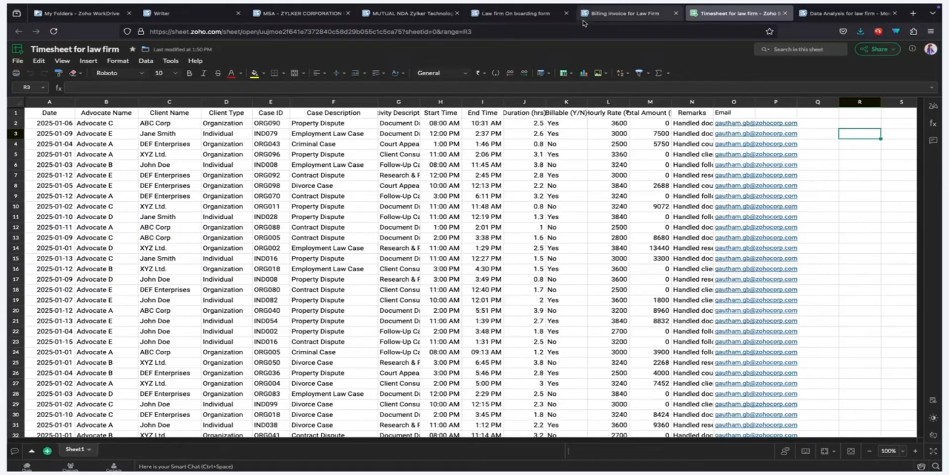
pyautogui.click(626, 14)
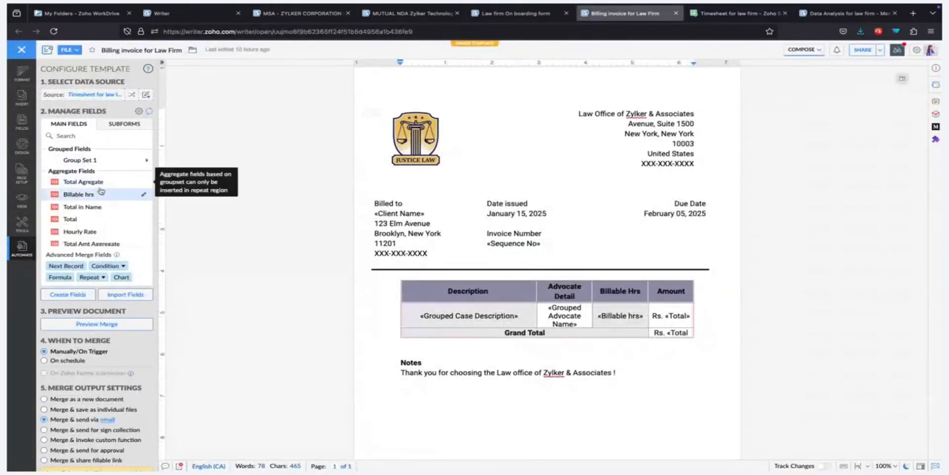
pyautogui.scroll(-2, 102, 193)
pyautogui.scroll(2, 102, 192)
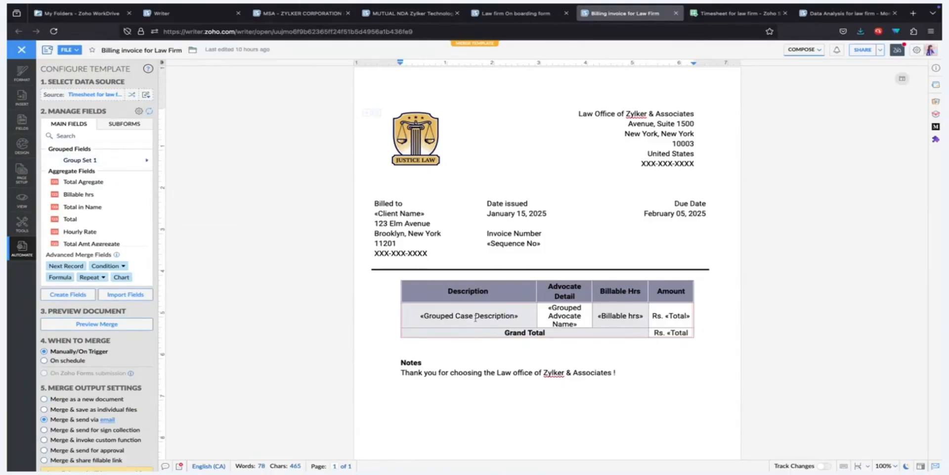
# Review the group-by settings behind the Grouped Case Description field in the invoice table, leaving them unchanged
pyautogui.click(450, 314)
pyautogui.click(451, 297)
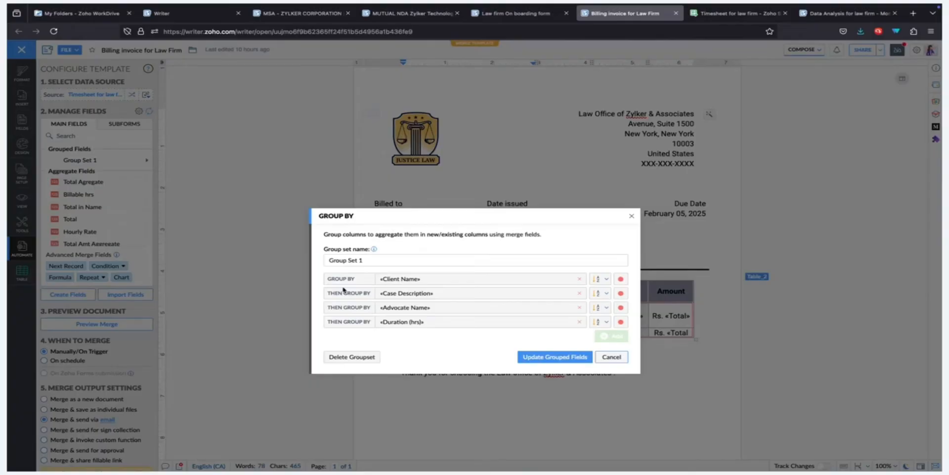
pyautogui.click(613, 359)
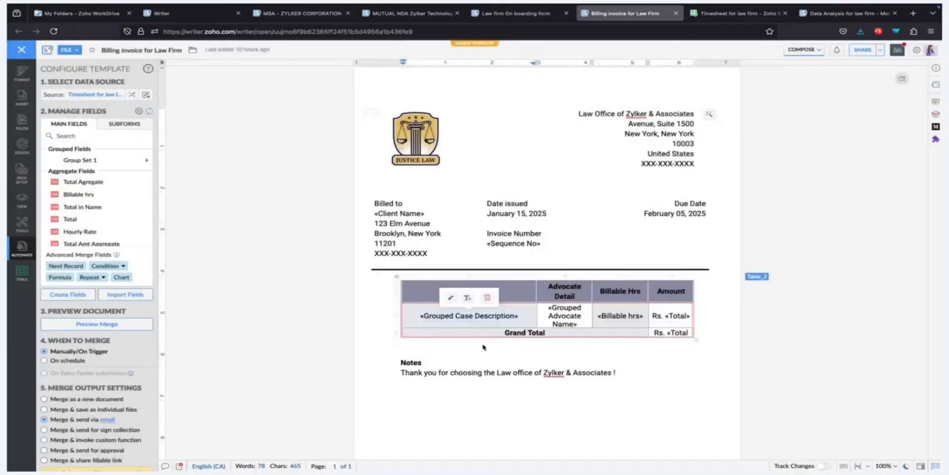
# Find the grouping option for the Case Description data source field and review the column order defined in Group Set 1
pyautogui.scroll(-2, 118, 219)
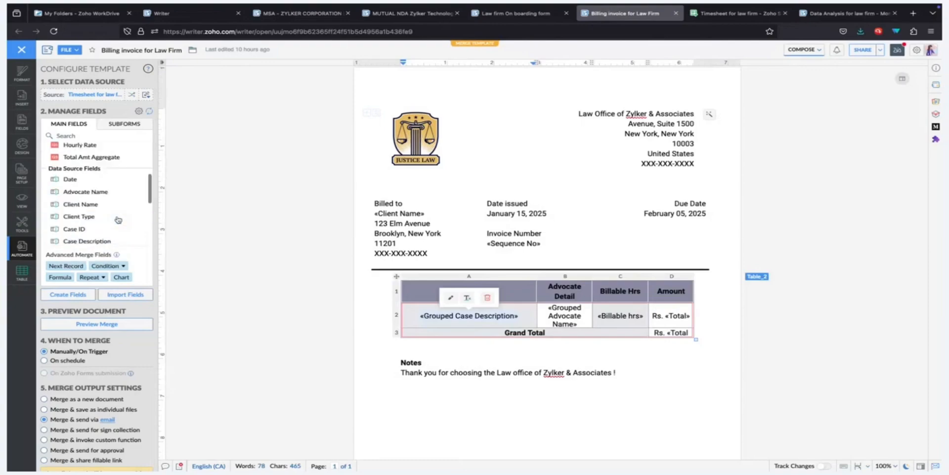
pyautogui.scroll(-2, 118, 219)
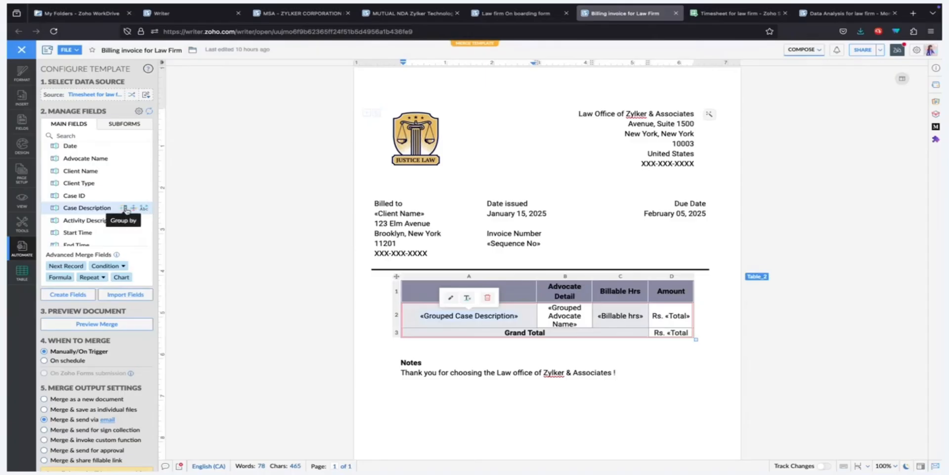
pyautogui.click(127, 208)
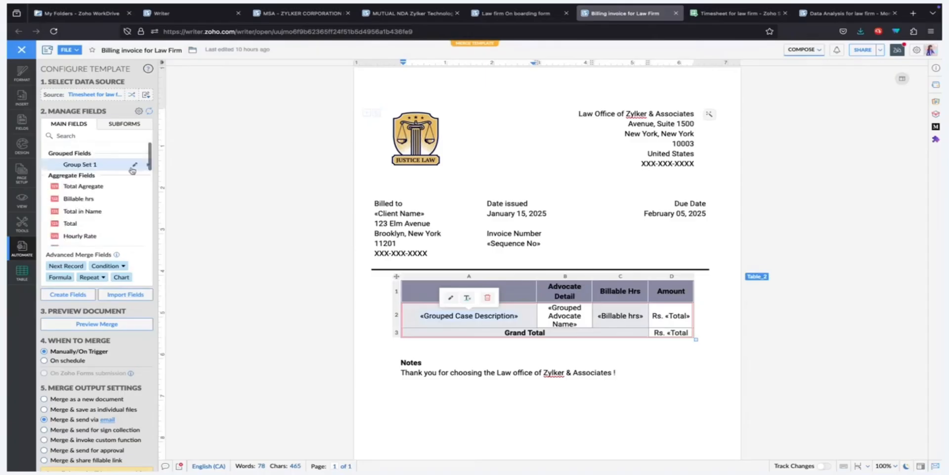
pyautogui.click(132, 161)
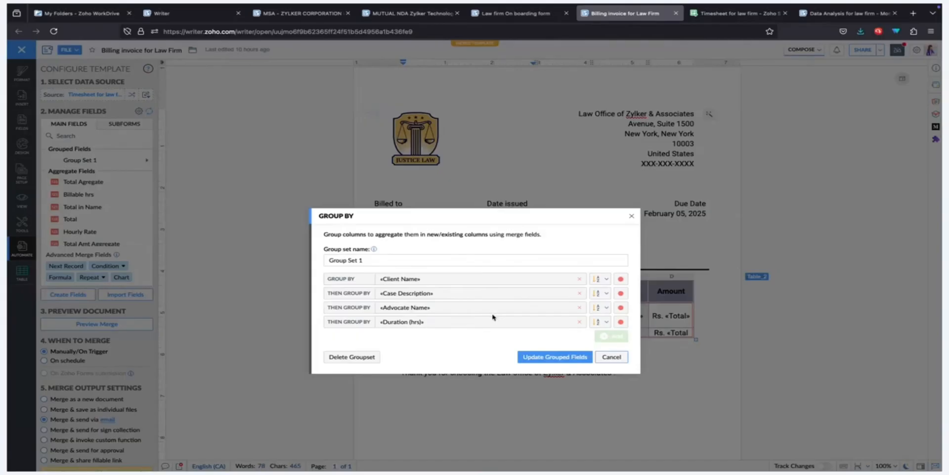
pyautogui.click(603, 356)
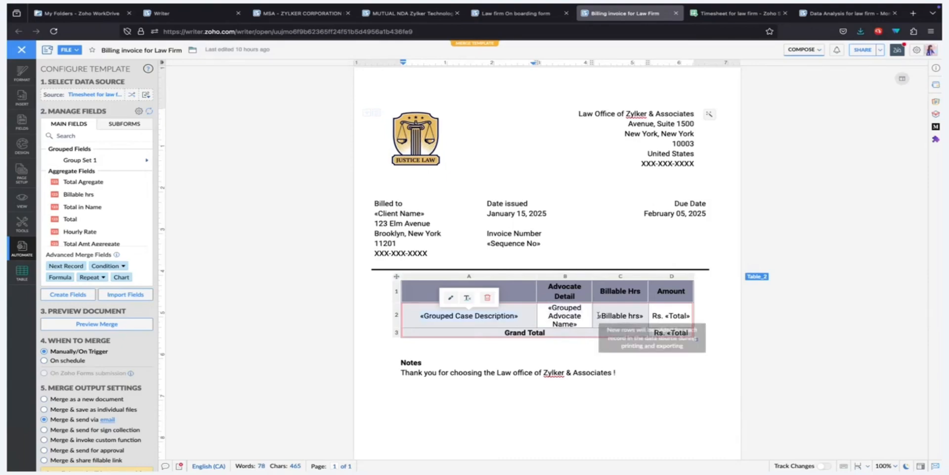
pyautogui.click(602, 359)
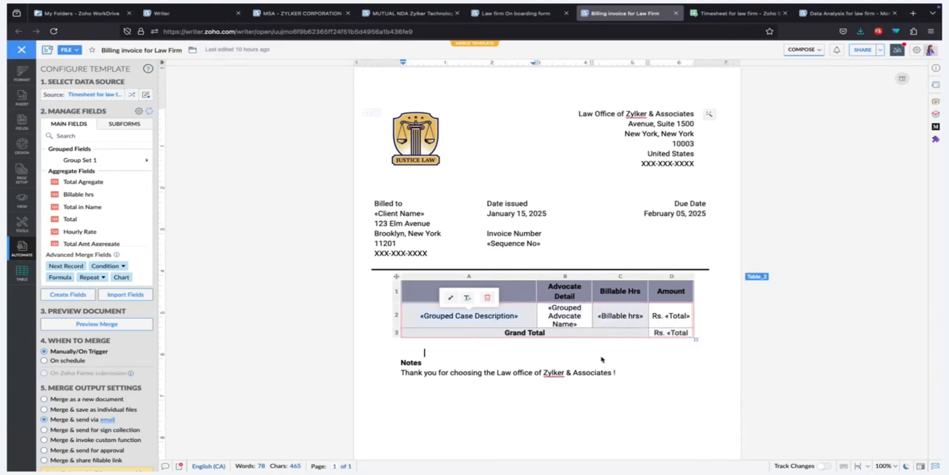
# Examine the aggregate settings of the Billable hrs field, including its field to aggregate and the available operations, without changing them
pyautogui.doubleClick(613, 317)
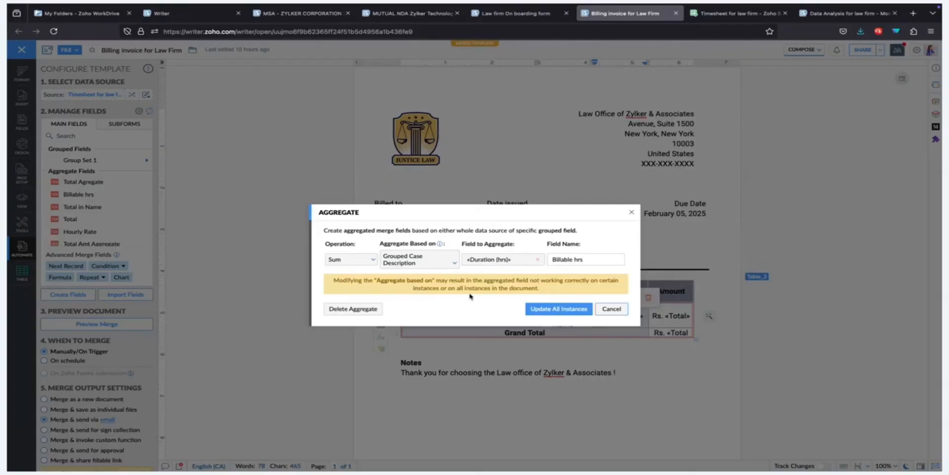
pyautogui.tripleClick(473, 243)
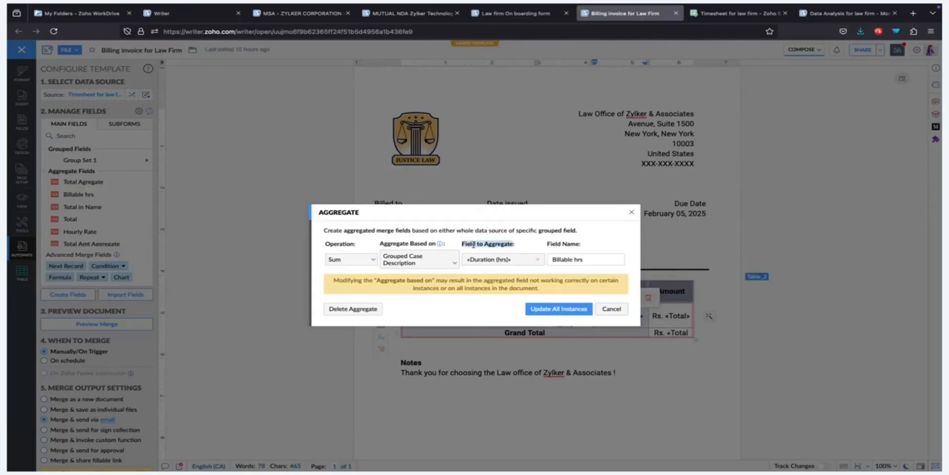
pyautogui.click(500, 261)
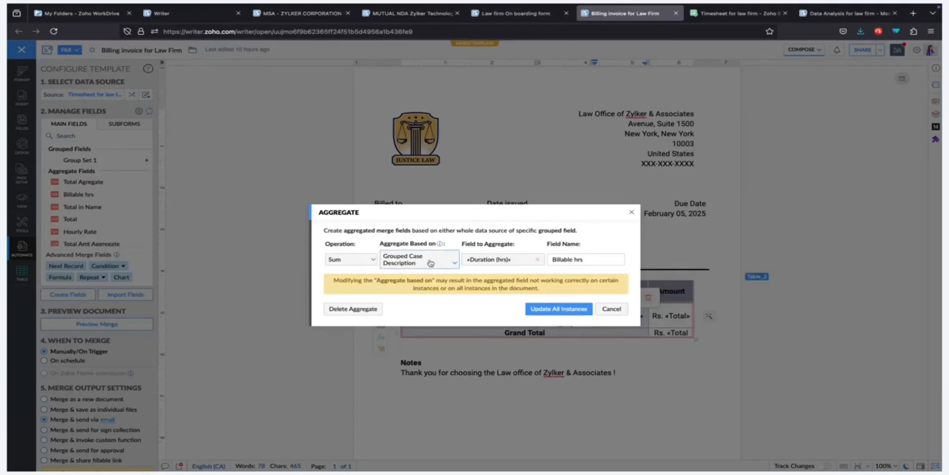
pyautogui.click(360, 264)
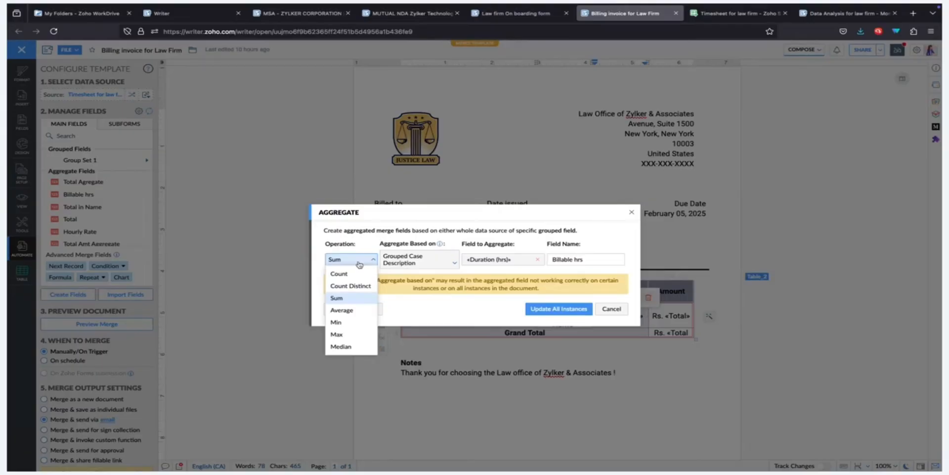
pyautogui.click(366, 247)
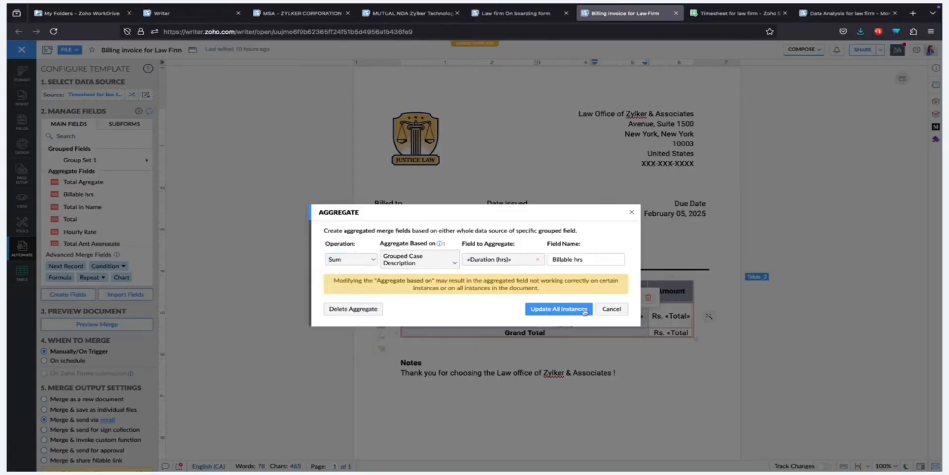
pyautogui.click(611, 312)
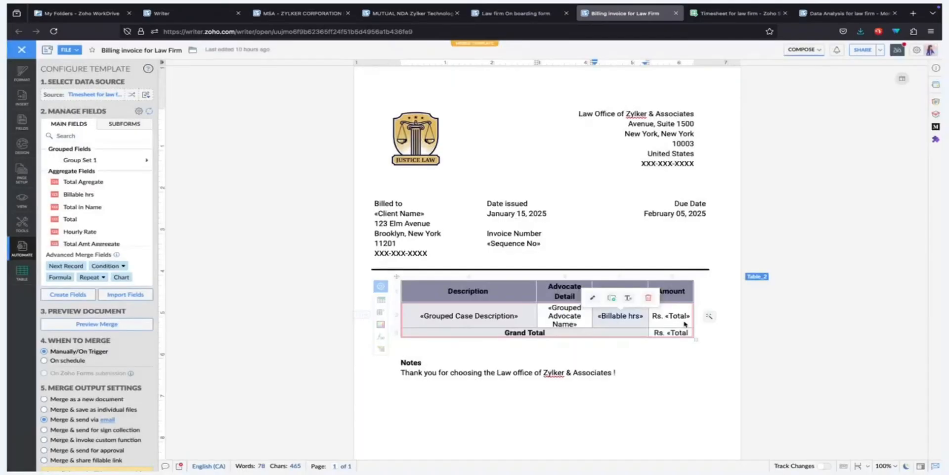
# Review the aggregate settings of the Amount column's Total field and of the Total Agregate field, without changing them
pyautogui.click(650, 298)
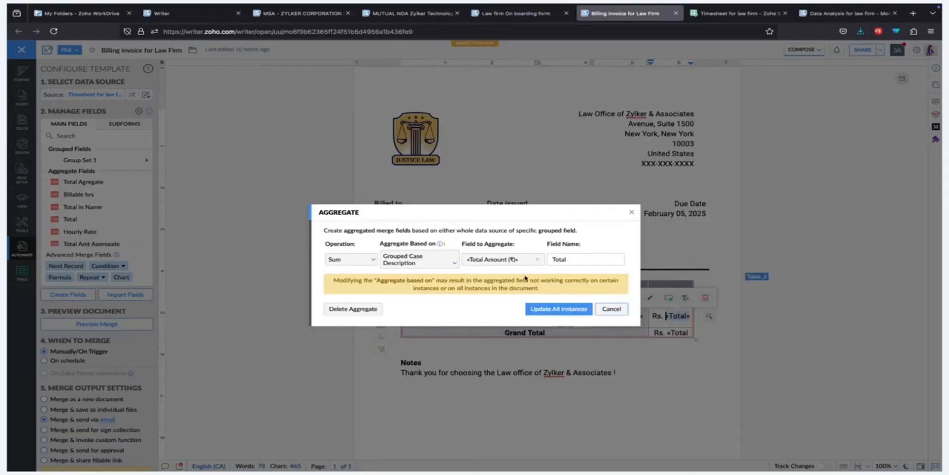
pyautogui.click(612, 308)
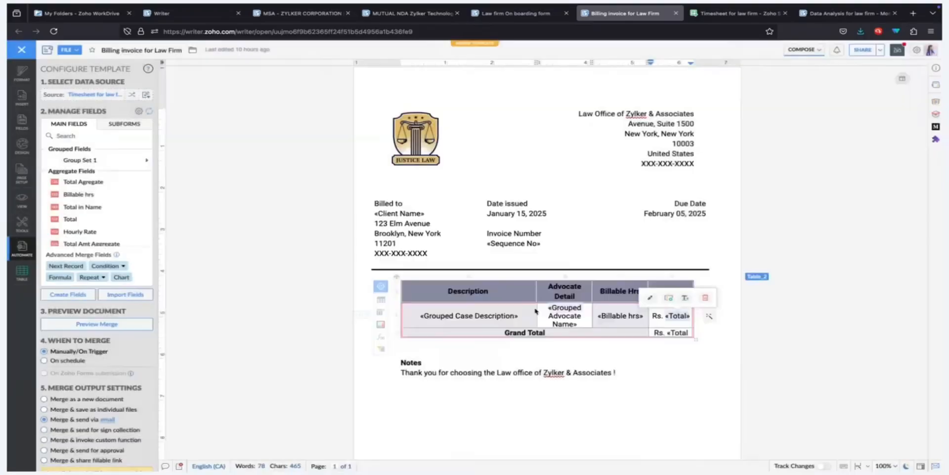
pyautogui.scroll(-6, 94, 233)
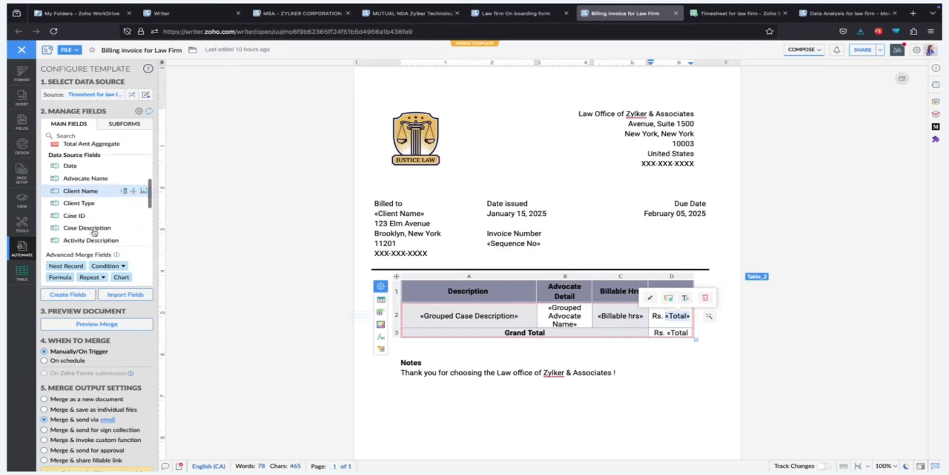
pyautogui.scroll(2, 99, 213)
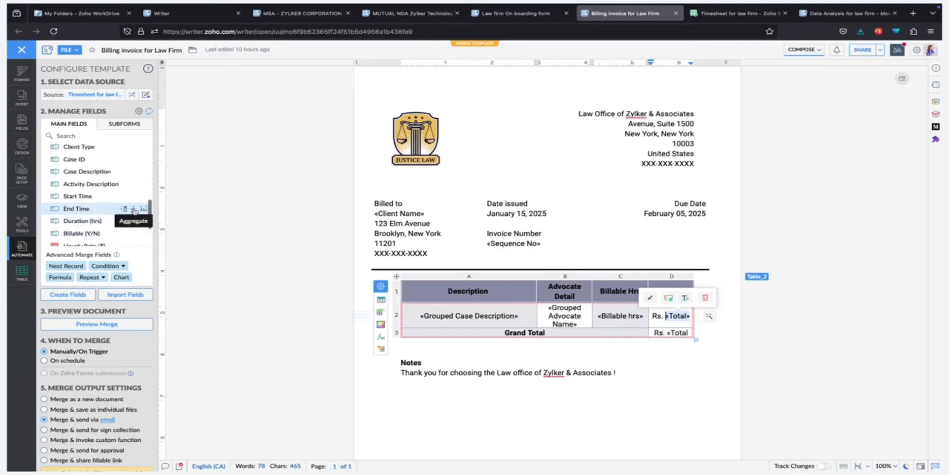
pyautogui.scroll(3, 134, 211)
pyautogui.click(134, 182)
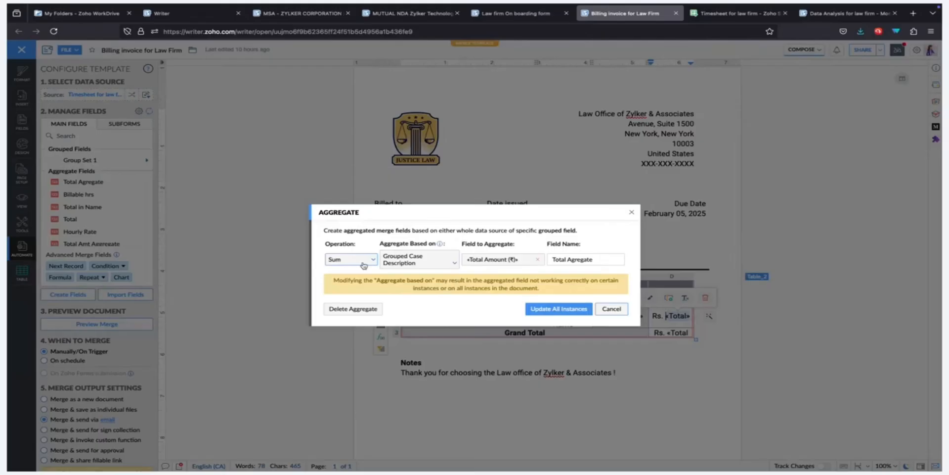
pyautogui.click(607, 309)
# Look over the invoice's client name and issue date fields, and inspect the days adjustment of the Due Date autofield
pyautogui.moveTo(492, 315)
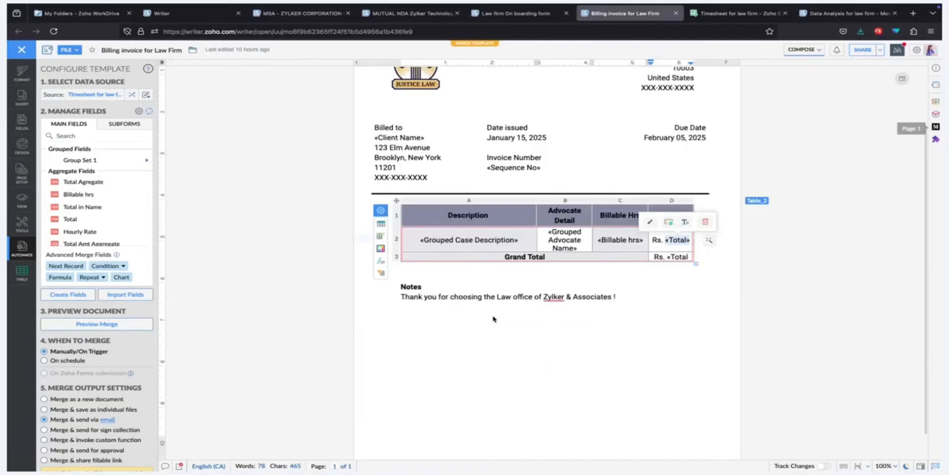
pyautogui.scroll(-3, 494, 319)
pyautogui.scroll(3, 494, 319)
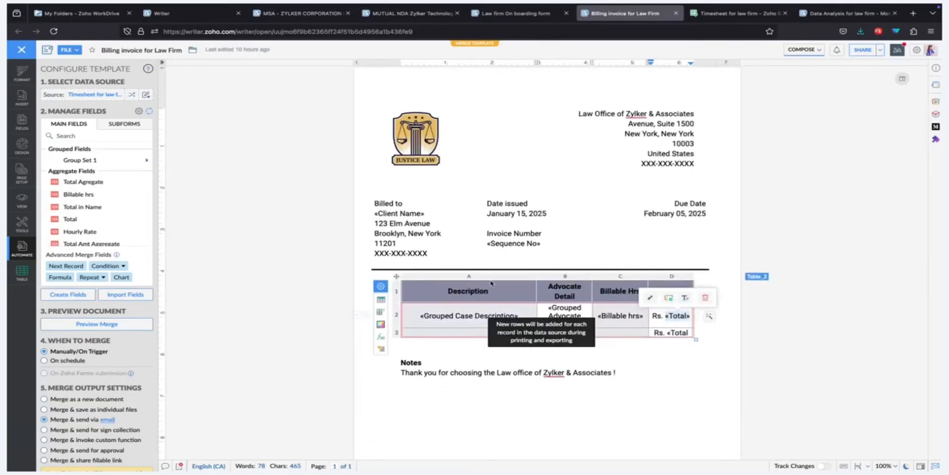
pyautogui.click(399, 216)
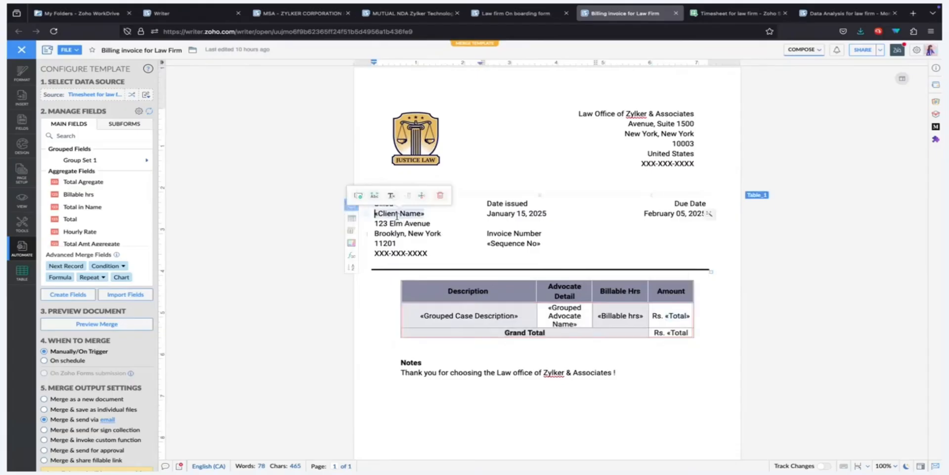
pyautogui.click(523, 216)
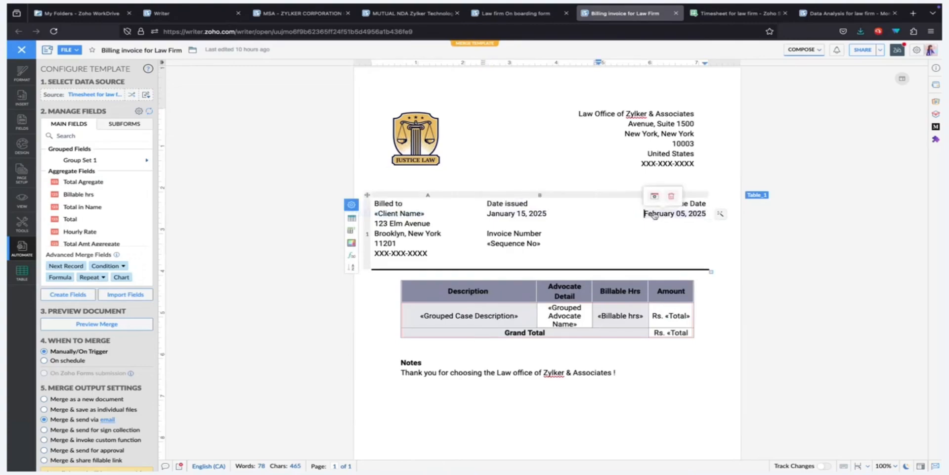
pyautogui.click(654, 196)
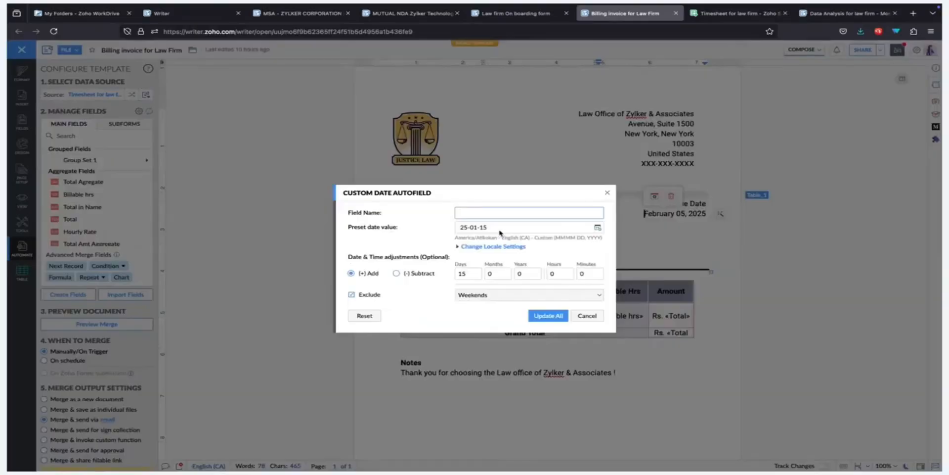
pyautogui.click(468, 273)
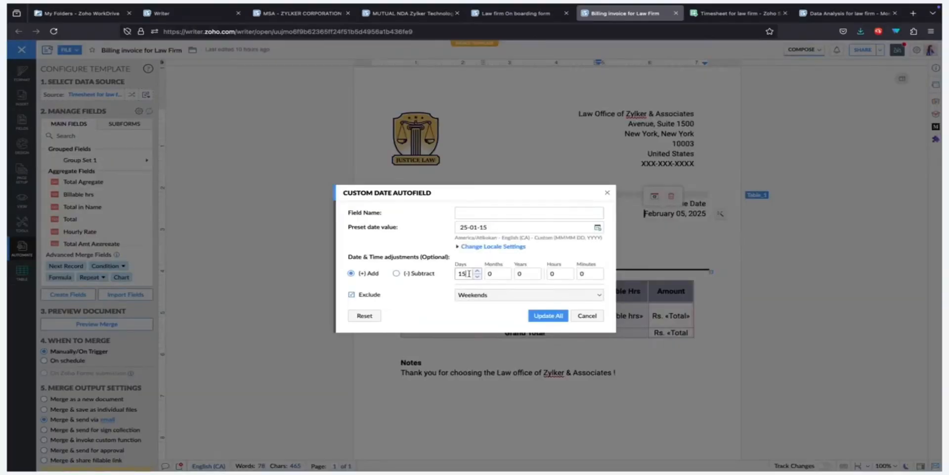
pyautogui.doubleClick(469, 273)
pyautogui.click(548, 315)
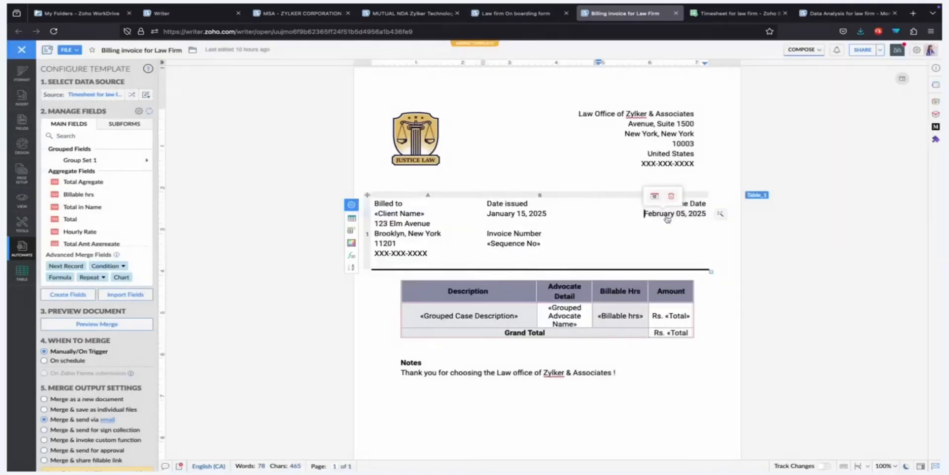
# Explore the Due Date autofield's exclusion setting for weekdays or weekends and discard any changes
pyautogui.click(654, 196)
pyautogui.click(504, 295)
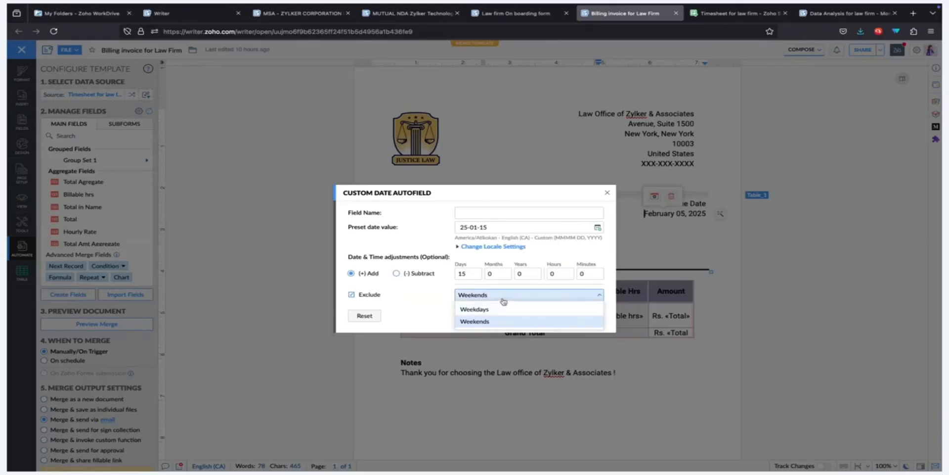
pyautogui.click(428, 295)
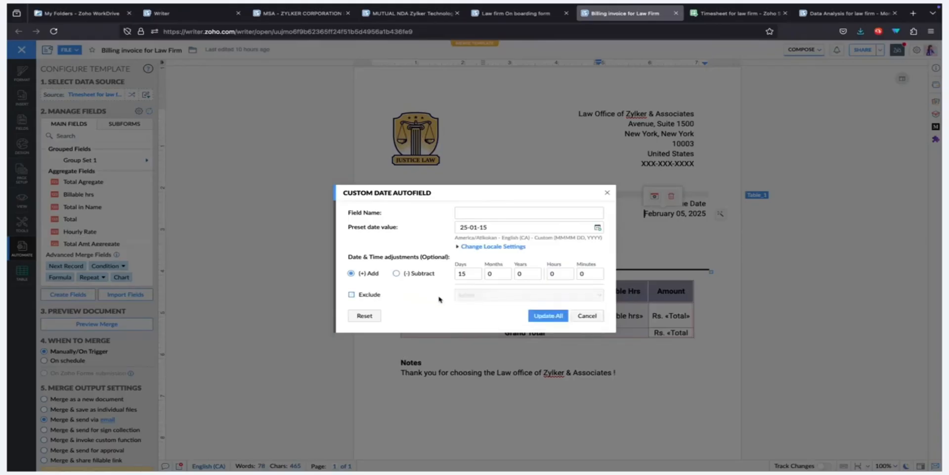
pyautogui.click(468, 299)
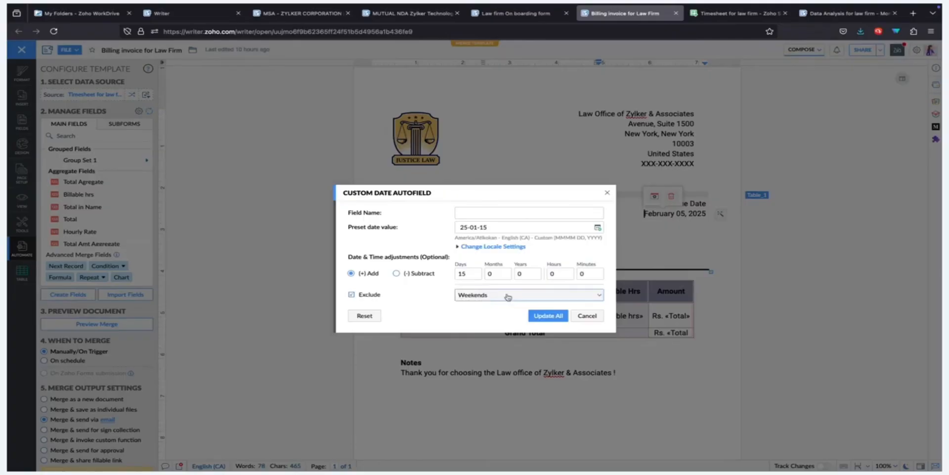
pyautogui.click(584, 317)
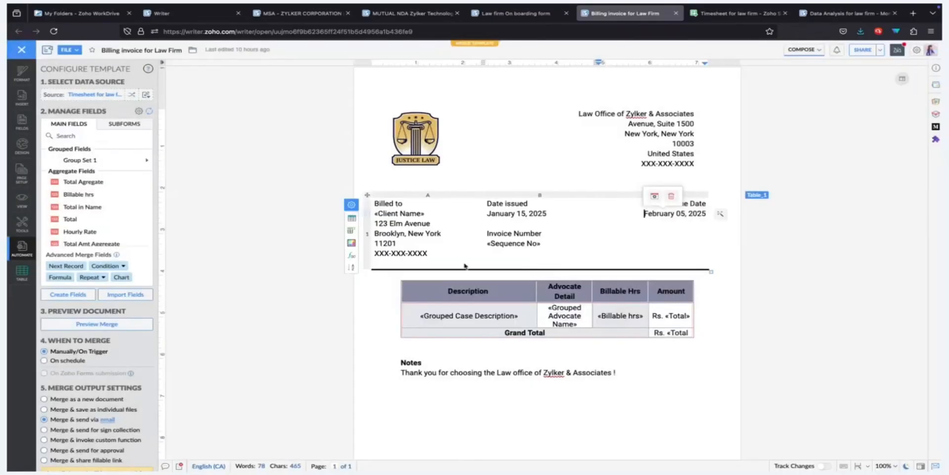
# Inspect the Sequence No field's document sequence settings, including prefix, starting number and the merge fields available for the suffix, without changing them
pyautogui.click(502, 244)
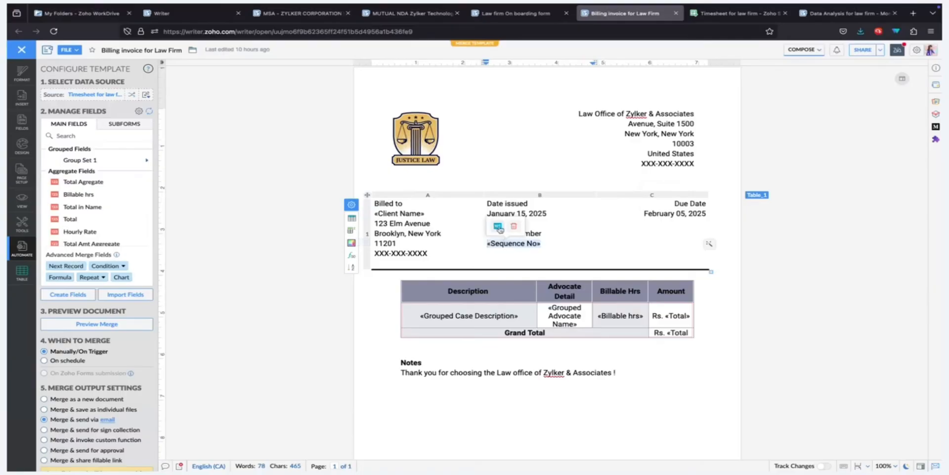
pyautogui.click(498, 227)
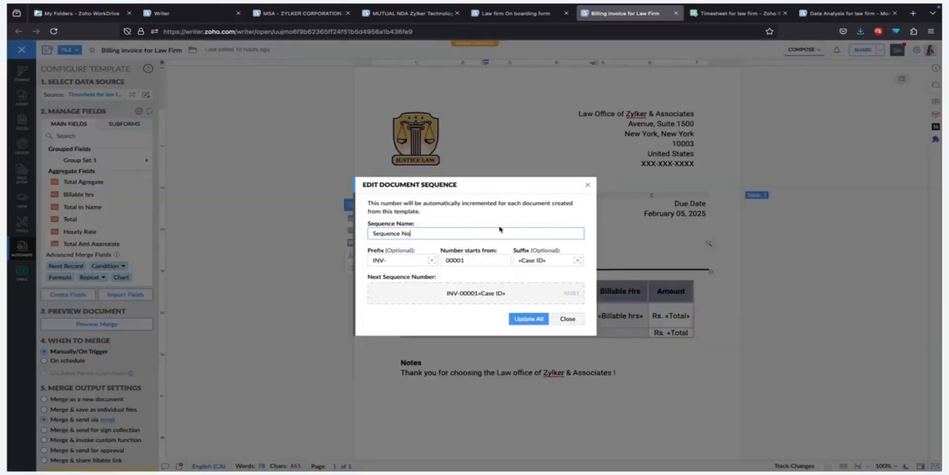
pyautogui.click(402, 260)
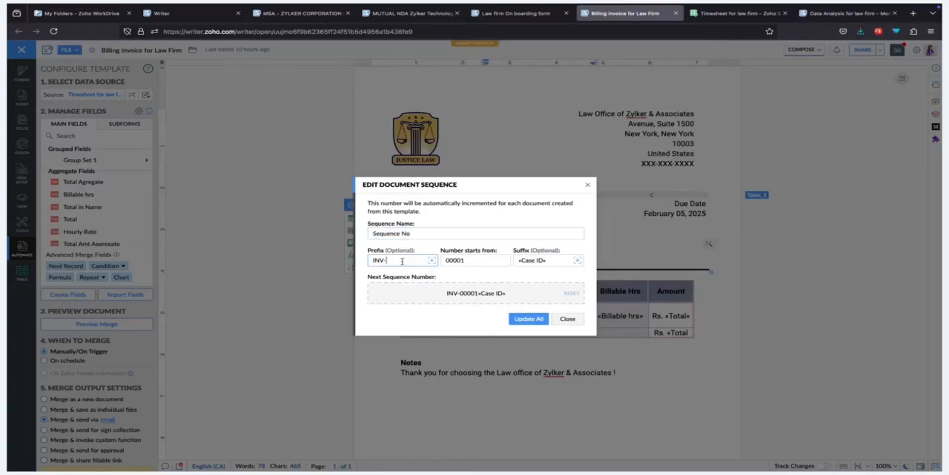
pyautogui.click(472, 260)
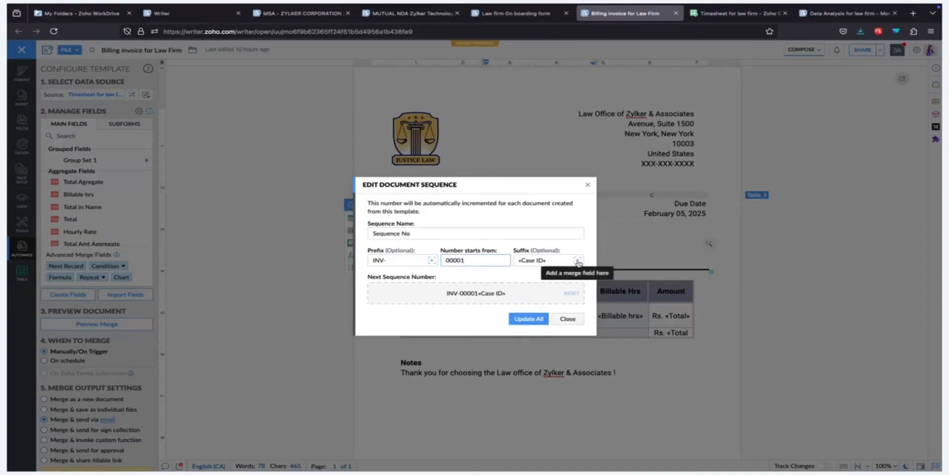
pyautogui.click(577, 261)
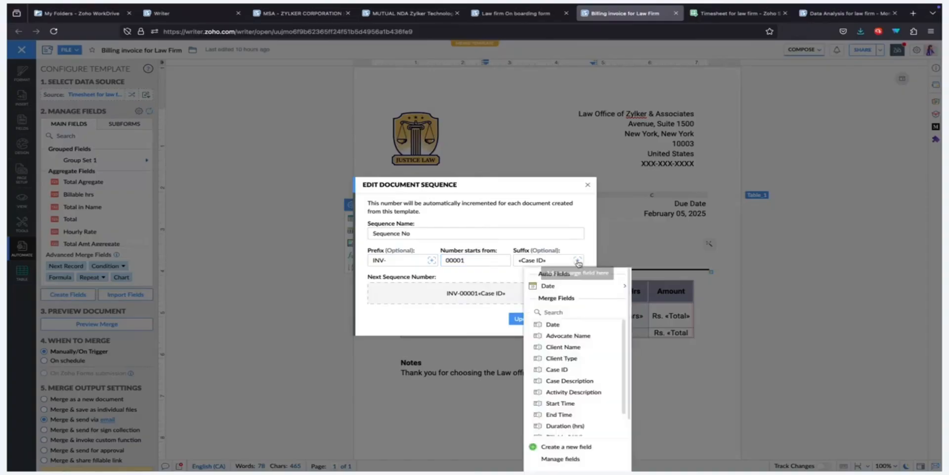
pyautogui.click(549, 258)
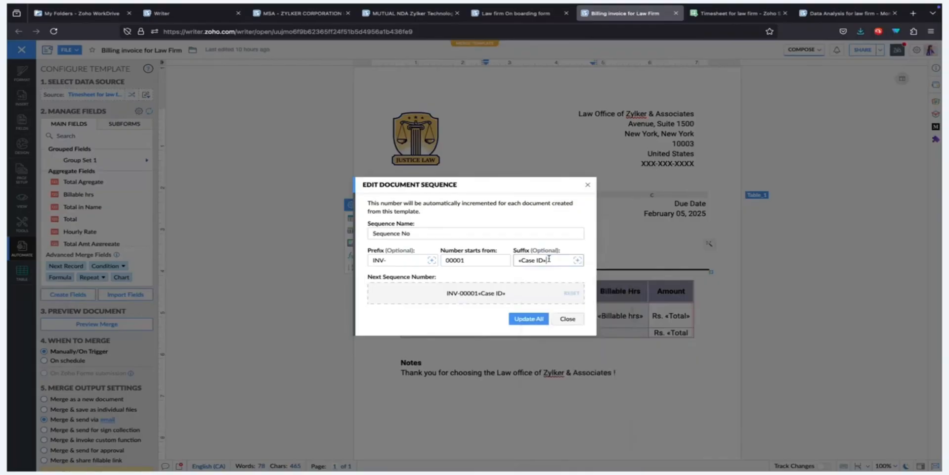
pyautogui.click(566, 319)
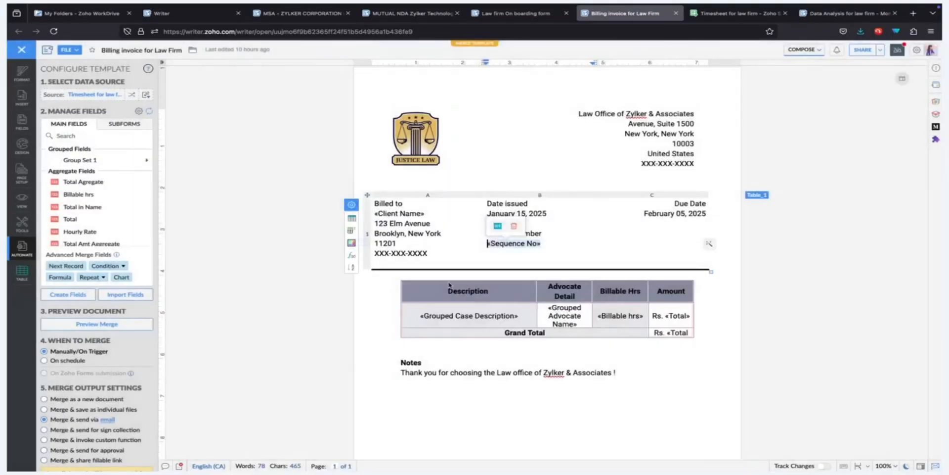
# Review the email configuration of the Merge & send via email output option and leave it without saving changes
pyautogui.scroll(-4, 117, 356)
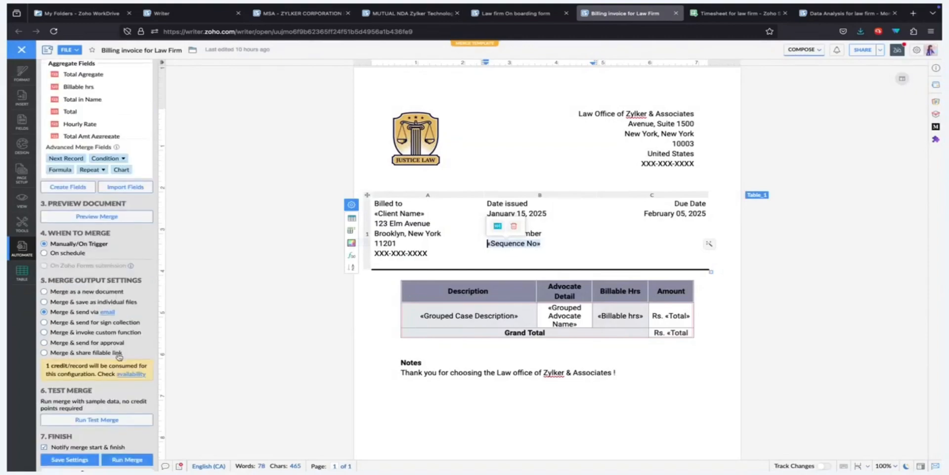
pyautogui.click(114, 314)
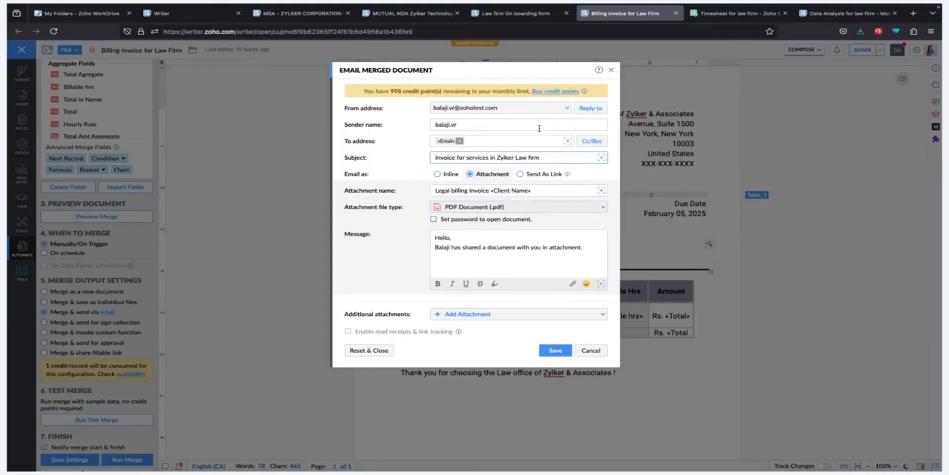
pyautogui.click(585, 354)
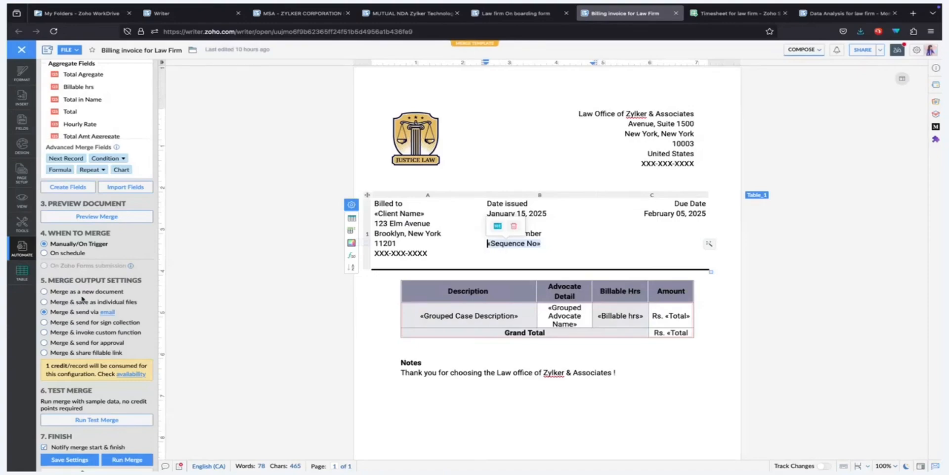
# Preview the merged billing invoice and examine its client details, issue and due dates, and invoice number
pyautogui.click(114, 218)
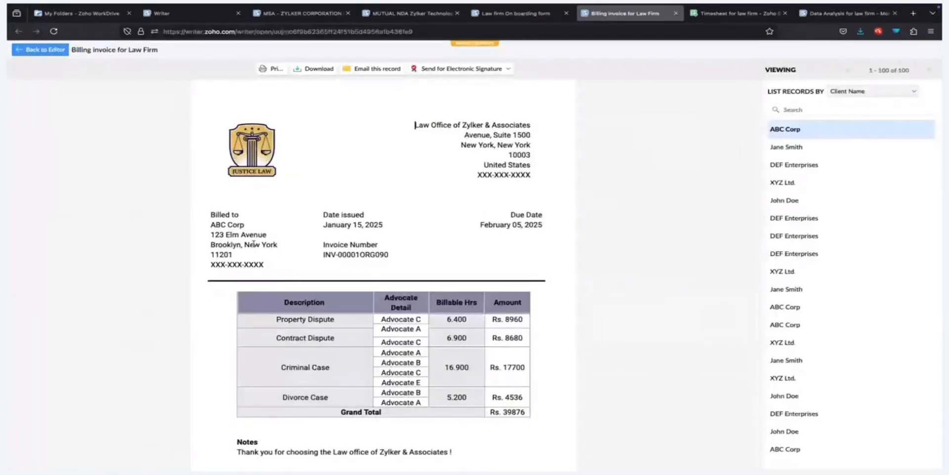
pyautogui.scroll(-2, 253, 243)
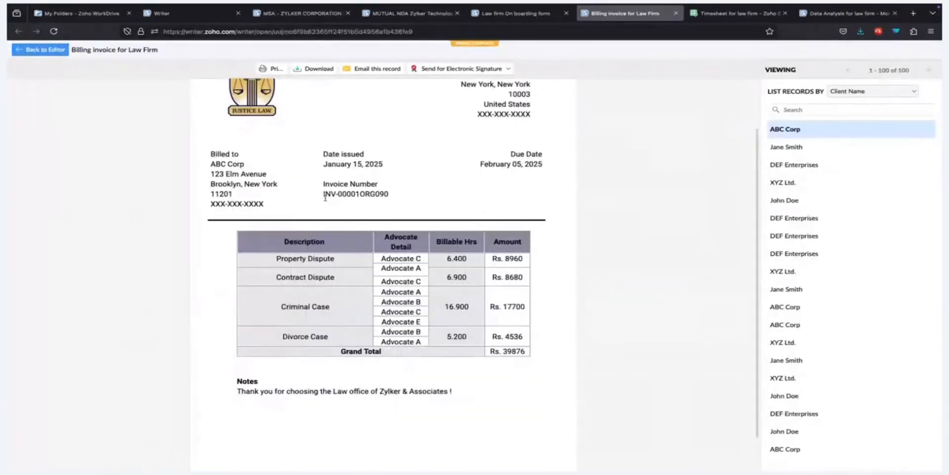
pyautogui.click(394, 201)
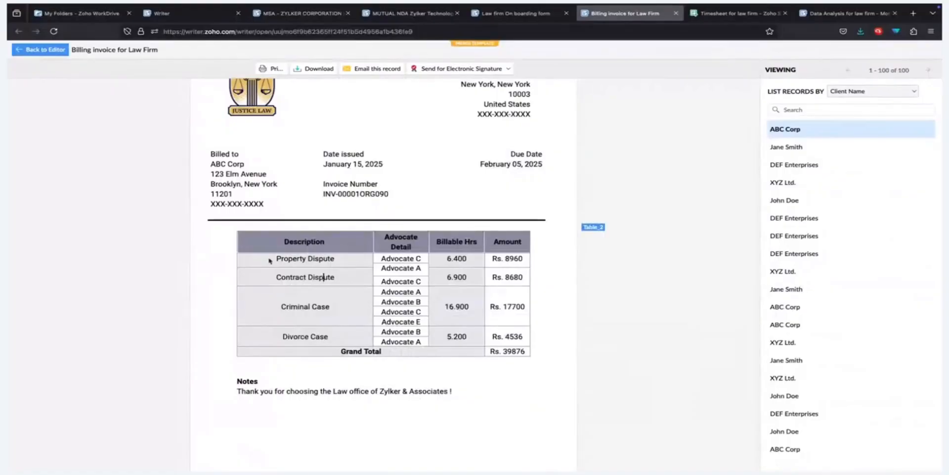
# Check the grouped case descriptions, amounts and grand total in the previewed invoice table and return to the template editor
pyautogui.moveTo(277, 258); pyautogui.dragTo(334, 257)
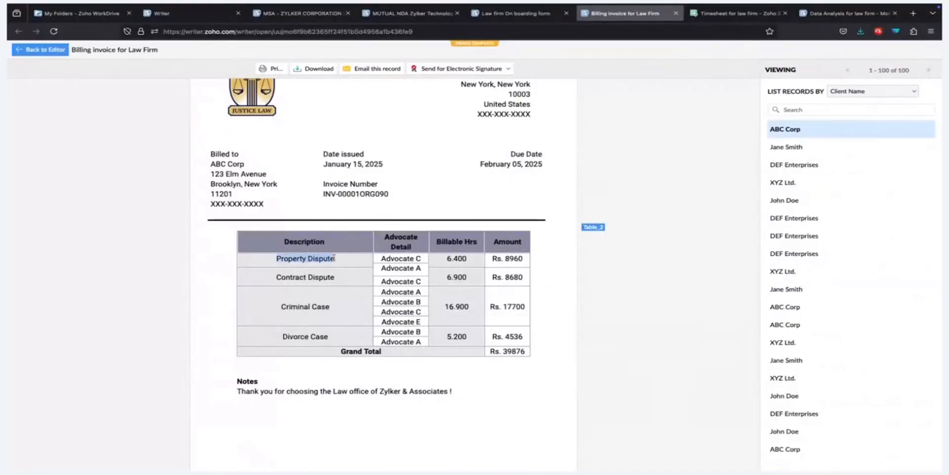
pyautogui.click(334, 258)
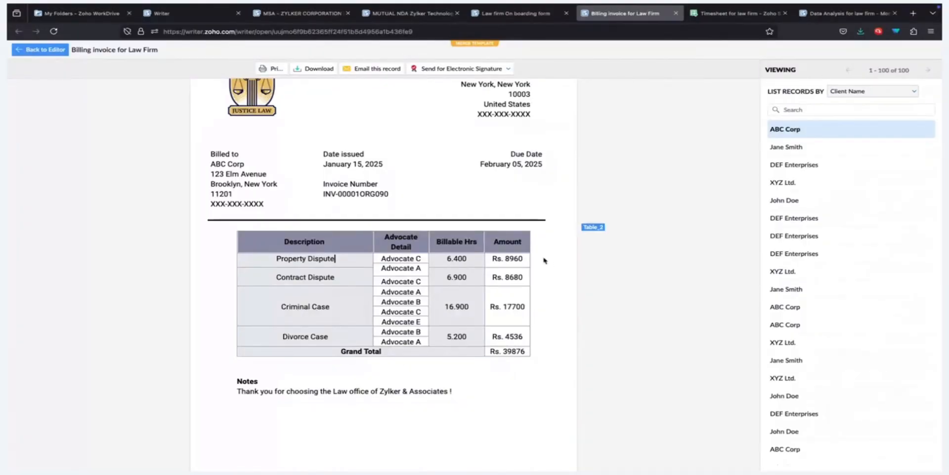
pyautogui.moveTo(527, 261); pyautogui.dragTo(504, 258)
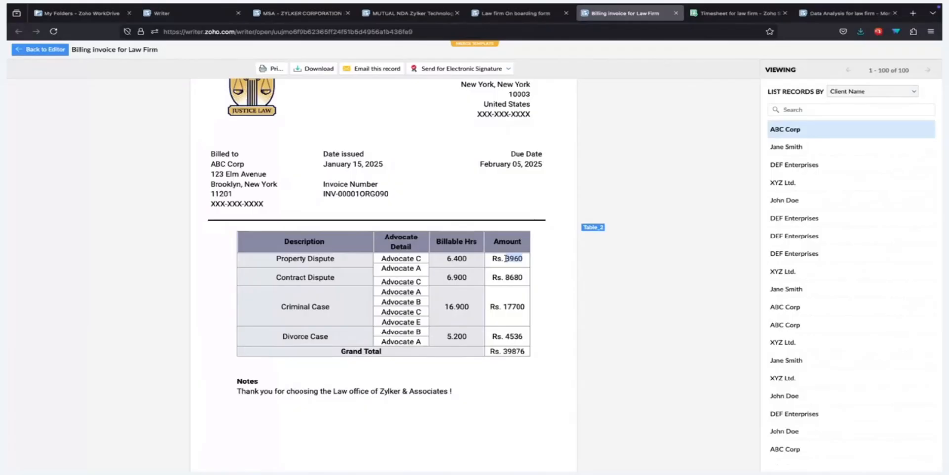
pyautogui.click(496, 353)
pyautogui.click(35, 49)
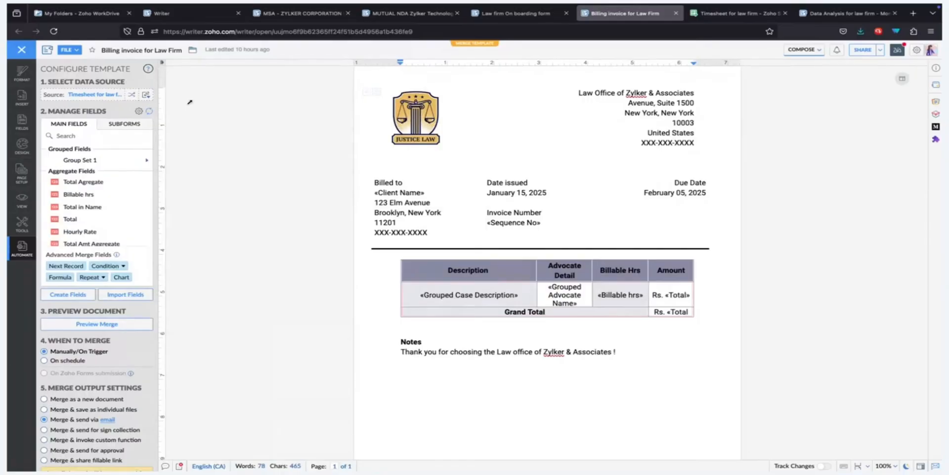
# Switch to the Data Analysis for law firm - Monthly document
pyautogui.moveTo(814, 15)
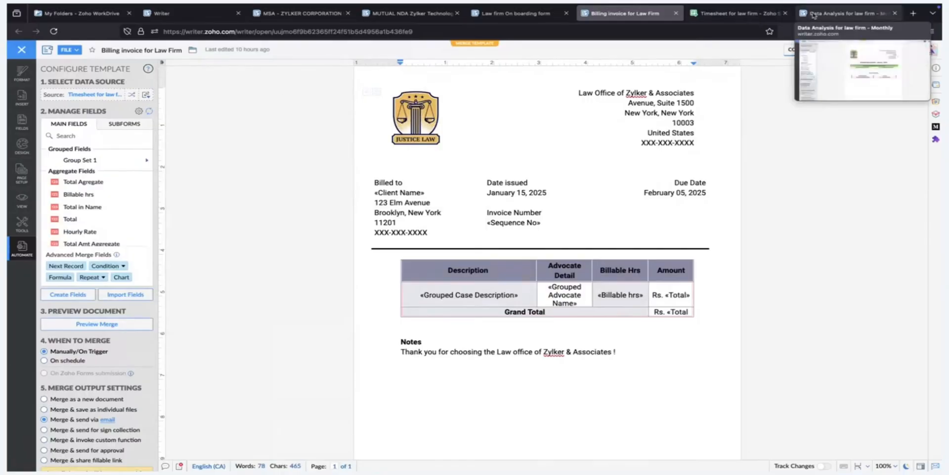